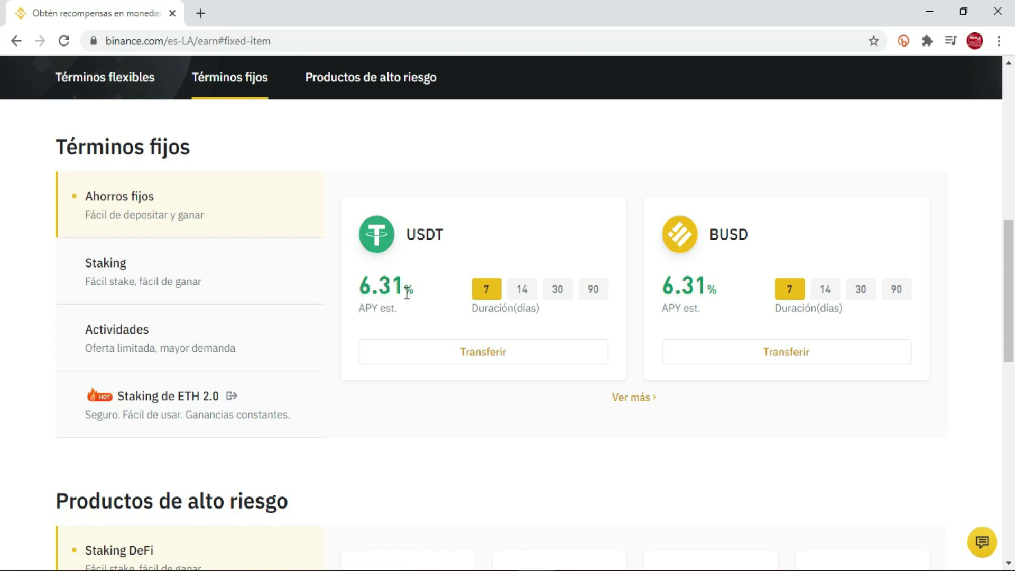
Step: Compare the USDT fixed savings rates for 14 and 30 days and select the 90-day duration
click(521, 289)
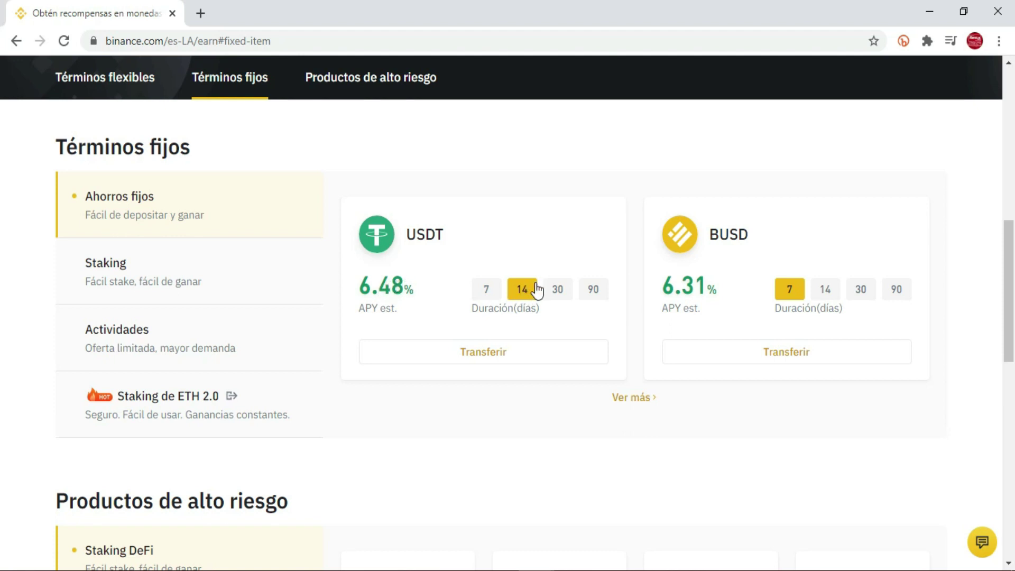
click(557, 289)
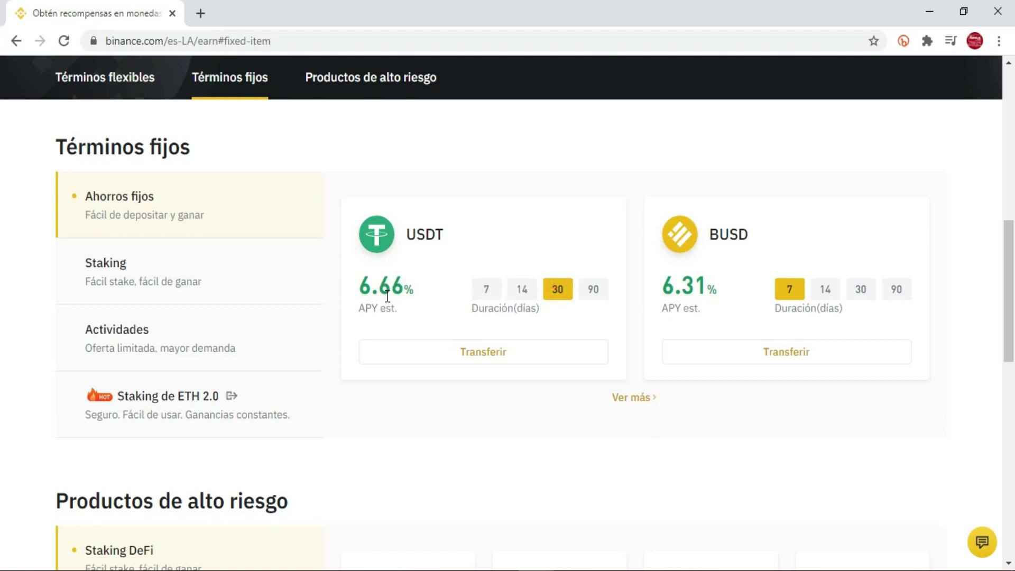
click(587, 294)
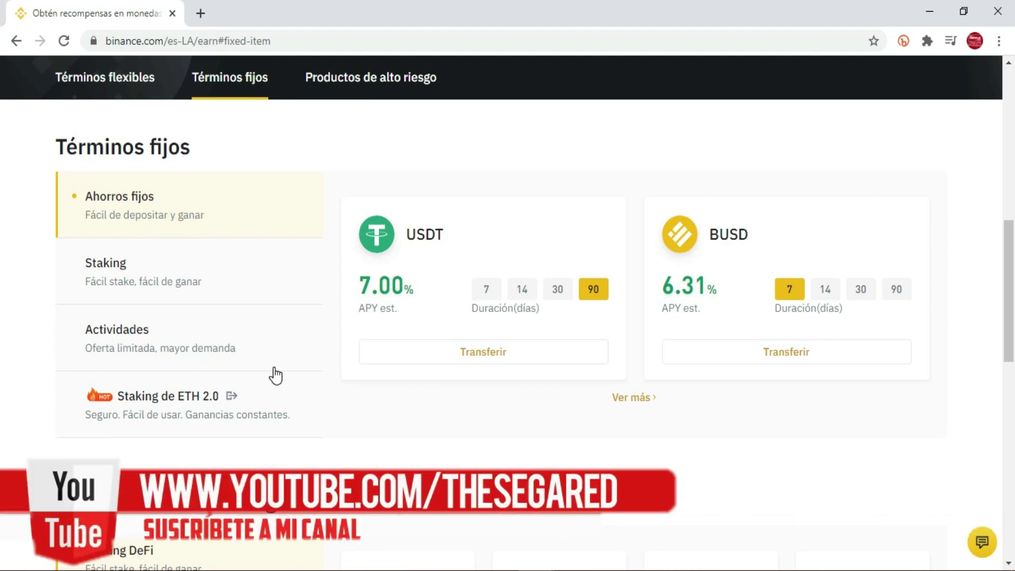
Step: Check the flexible savings rates for comparison and open the transfer form for the 90-day USDT fixed savings
scroll(264, 378, up, 7)
scroll(206, 370, down, 2)
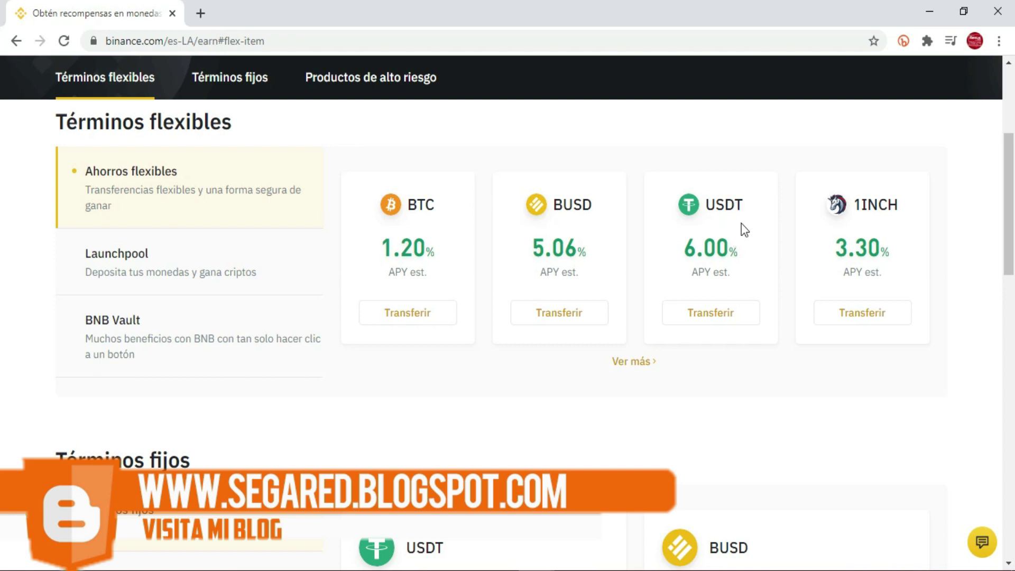
scroll(738, 221, down, 2)
scroll(738, 221, down, 2)
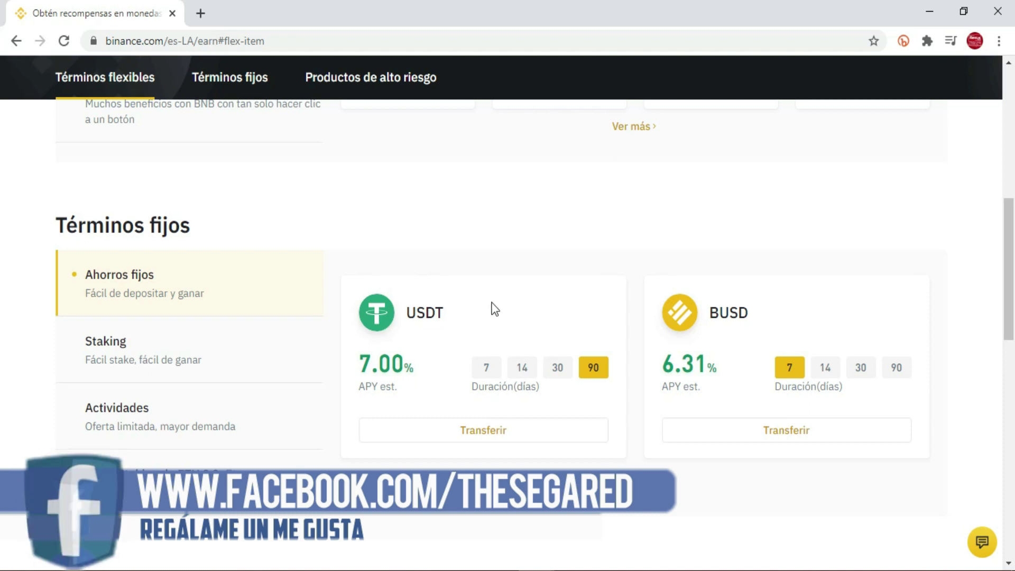
click(482, 432)
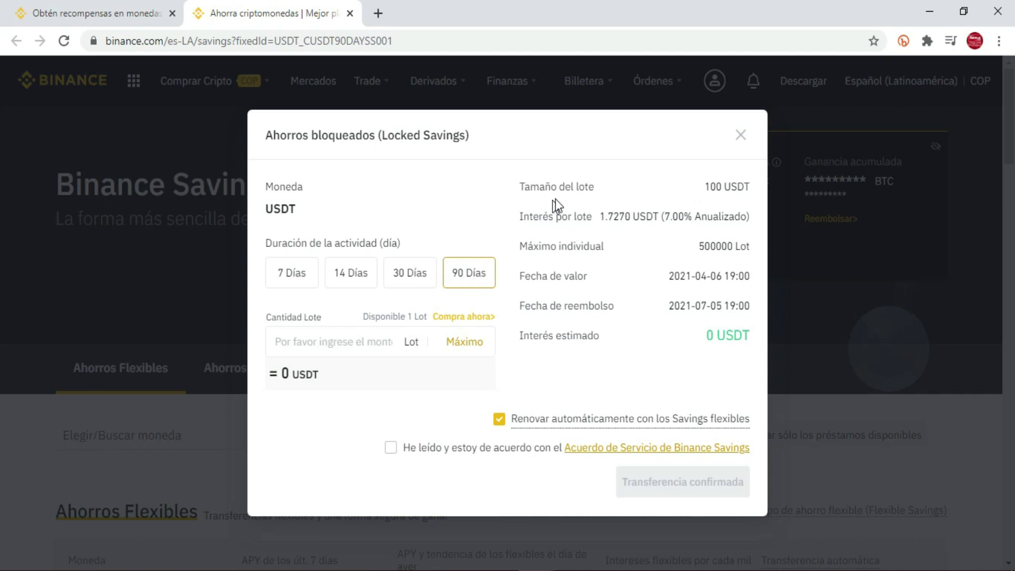
Step: Review the lot size, interest per lot, value date and redemption date of the 90-day USDT locked savings
drag(552, 190, 629, 195)
click(710, 191)
double_click(705, 190)
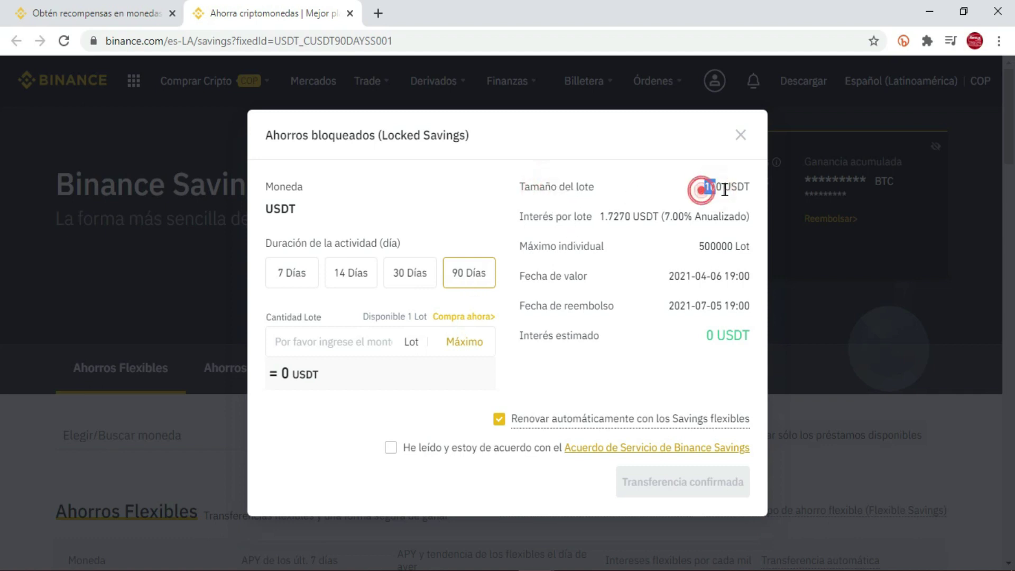
click(742, 186)
click(735, 186)
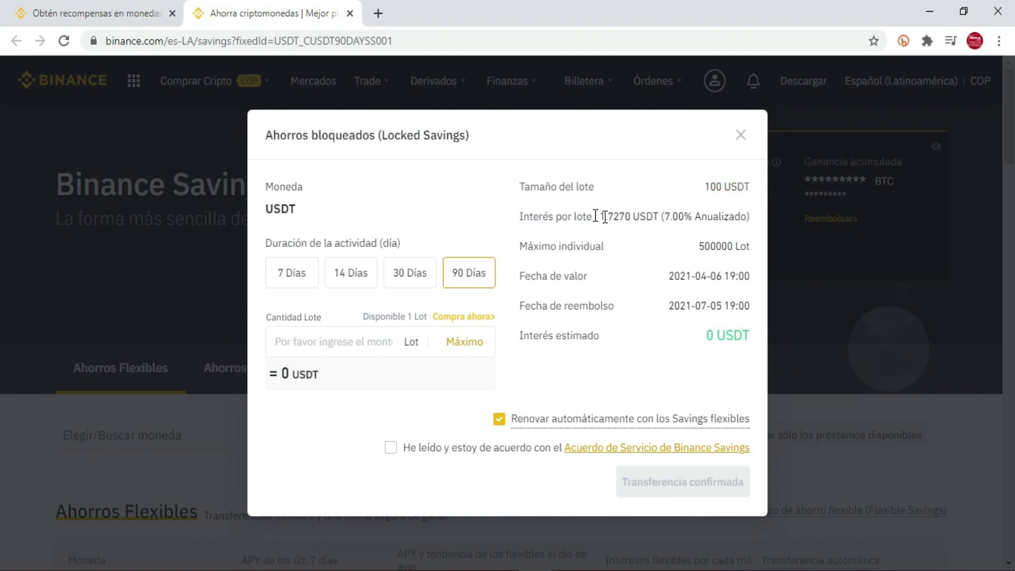
drag(604, 219, 688, 221)
click(672, 276)
click(667, 310)
Step: Fill in the maximum amount of 1 lot, accept the Binance Savings service agreement and confirm the transfer
click(479, 345)
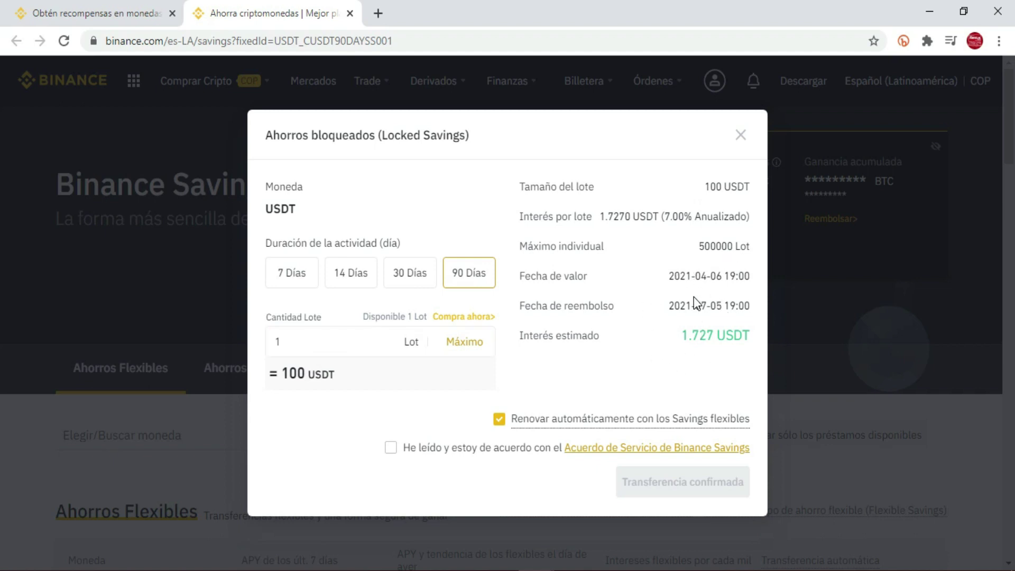
drag(682, 336, 714, 337)
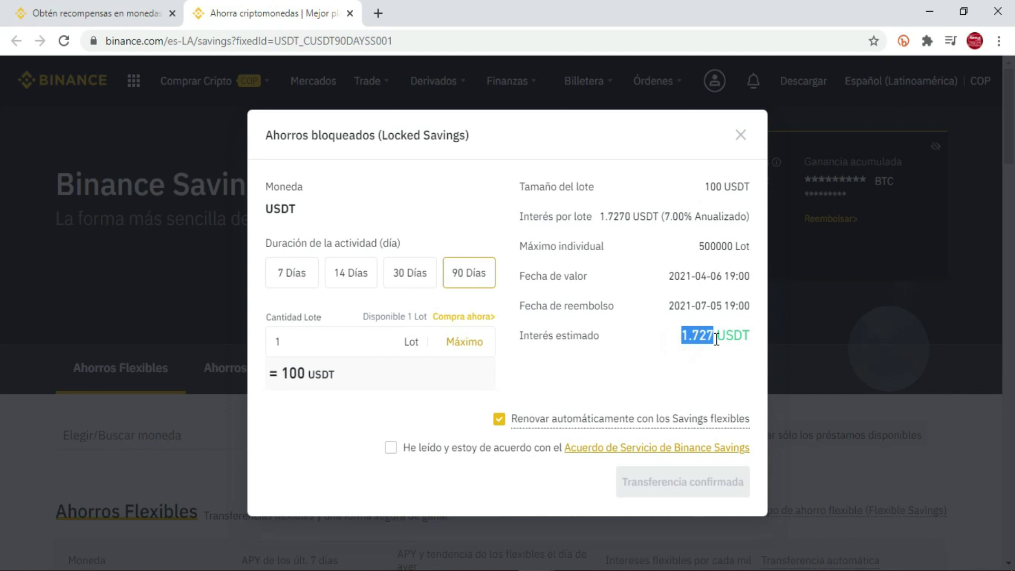
click(684, 364)
mouse_move(515, 406)
drag(667, 305, 721, 304)
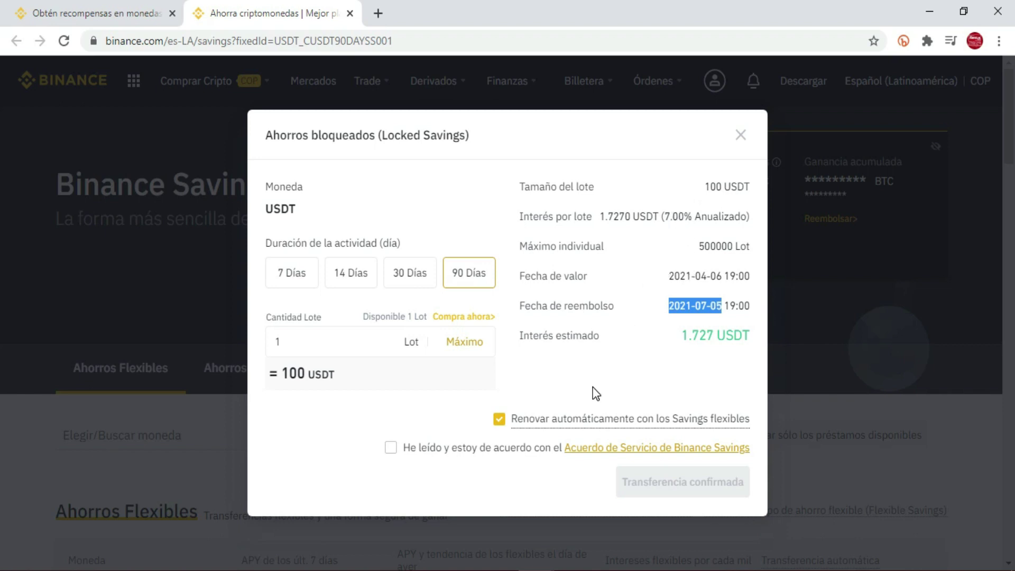
click(391, 448)
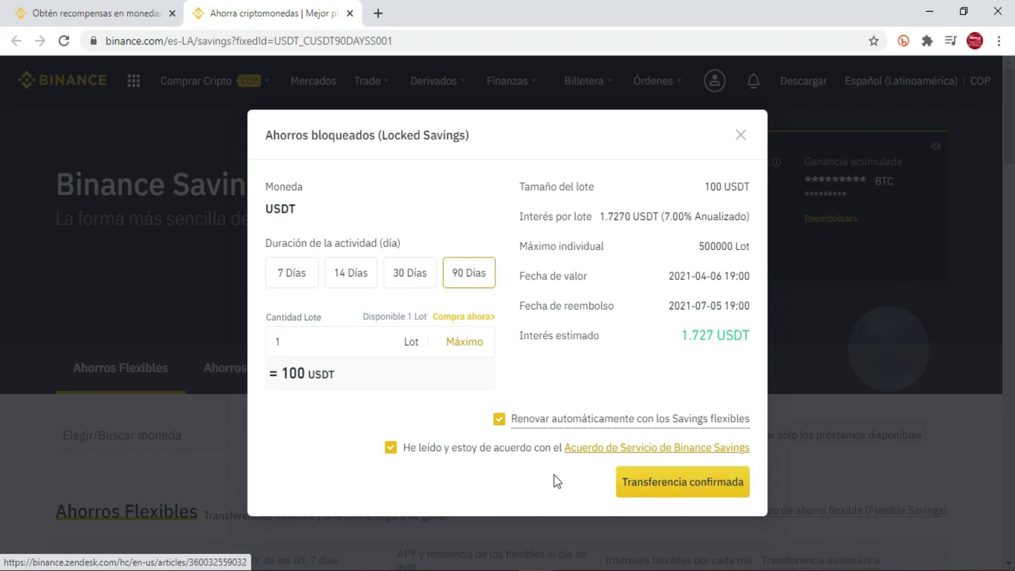
click(685, 483)
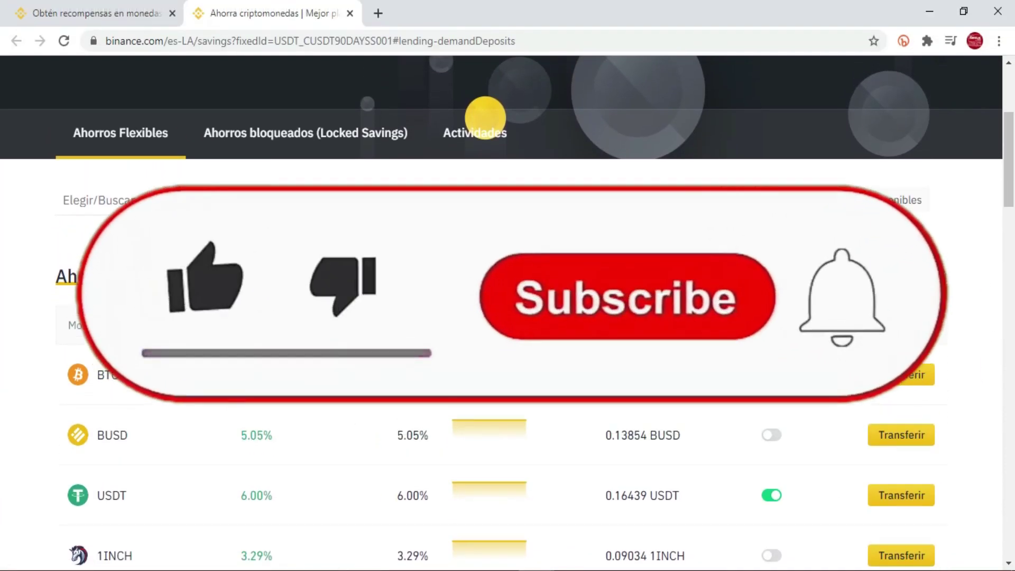
Step: Expand the full list of flexible savings products, look through the coin rates and return to the savings overview
scroll(508, 317, down, 2)
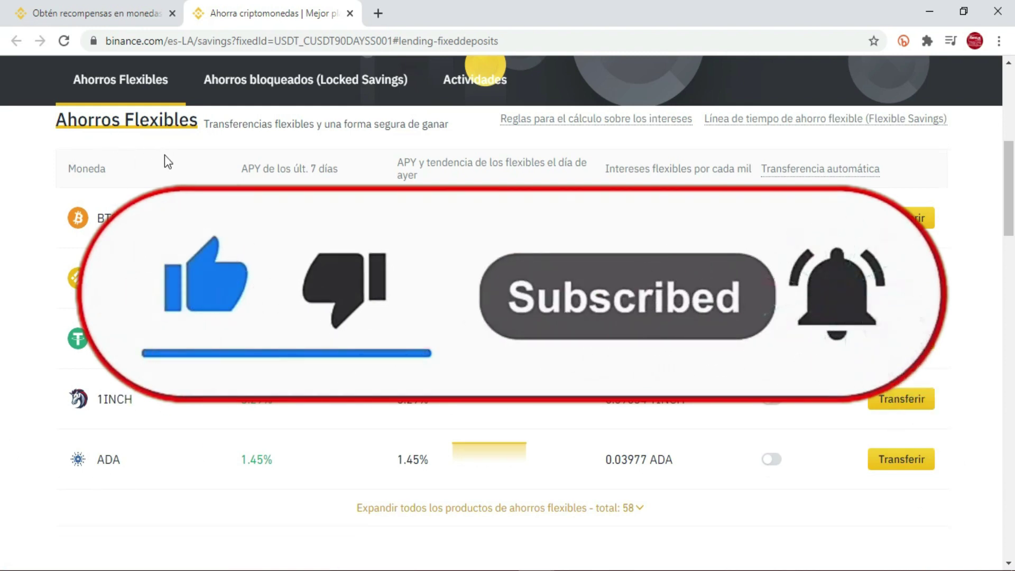
click(634, 509)
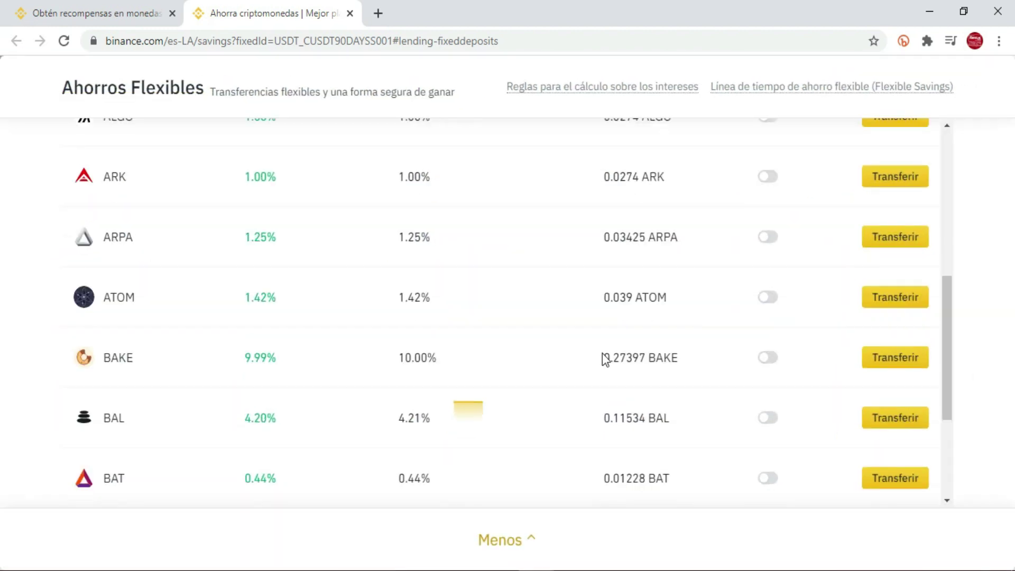
scroll(602, 353, down, 4)
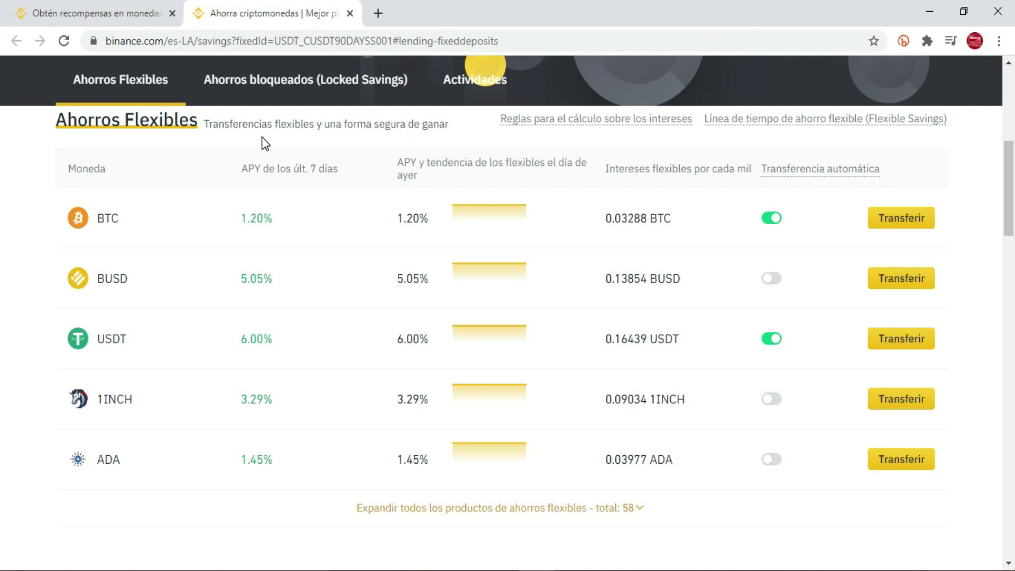
scroll(390, 217, up, 4)
scroll(385, 220, down, 2)
mouse_move(779, 173)
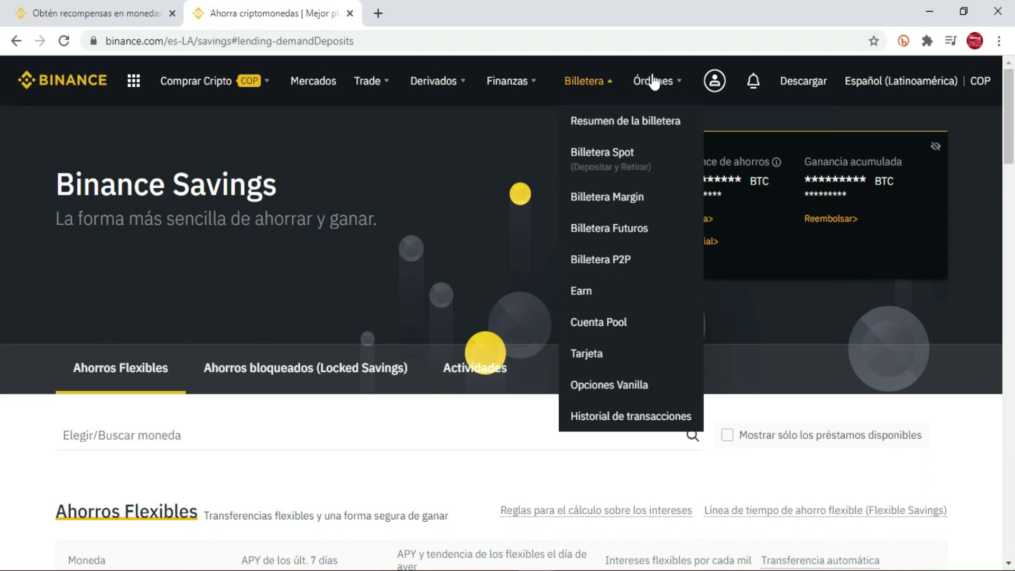
Step: Open the Earn wallet and examine the total amount held in flexible BTC savings
mouse_move(653, 82)
mouse_move(599, 82)
click(585, 300)
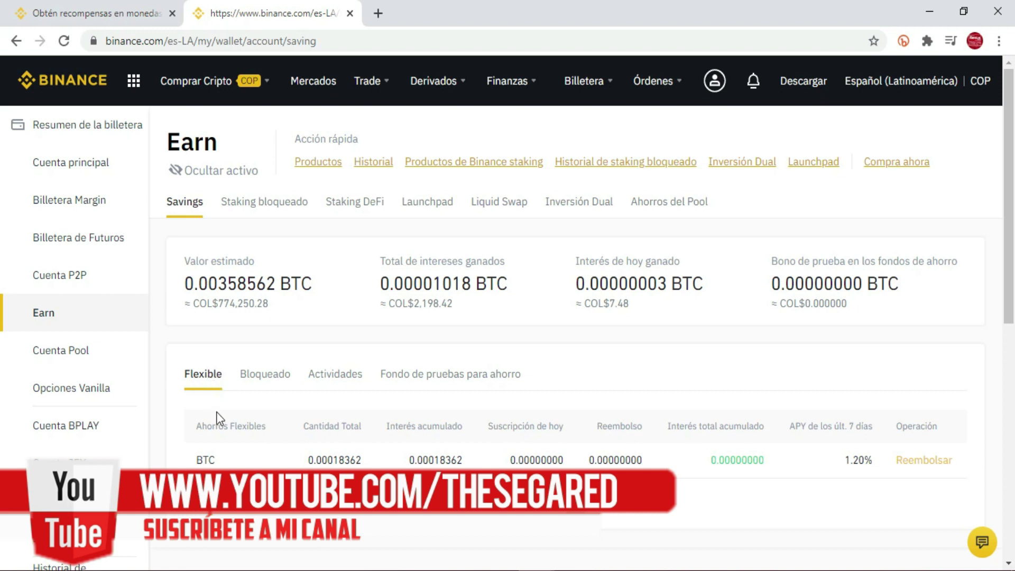
double_click(206, 459)
drag(328, 460, 349, 460)
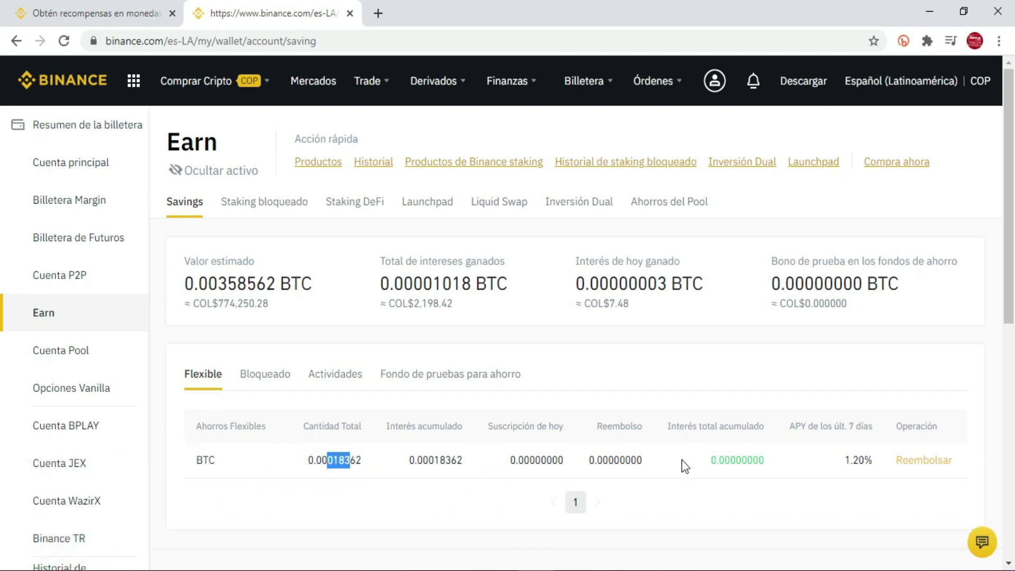
click(370, 459)
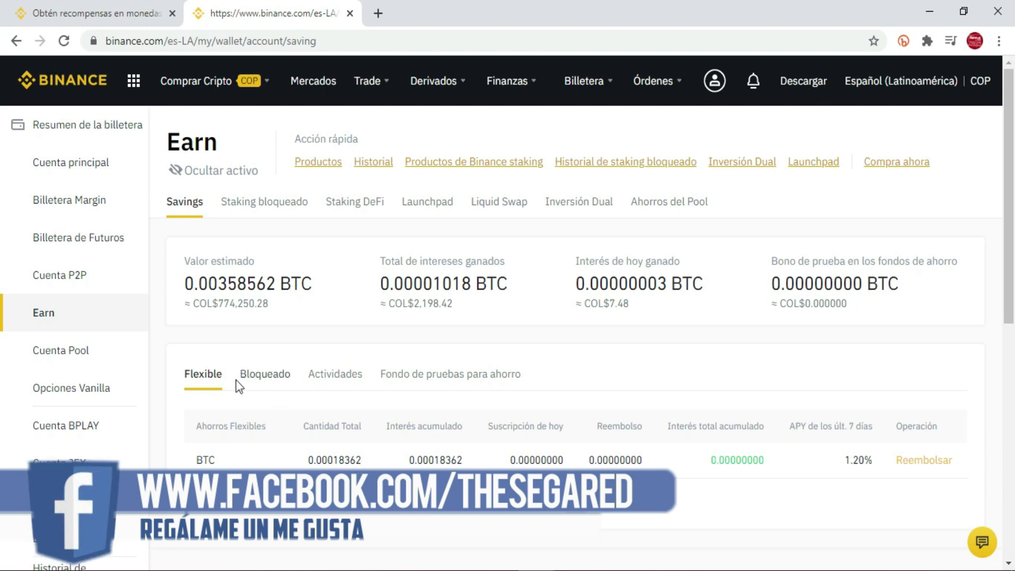
Step: Show the locked savings holdings and examine the amounts, validity dates and redemption dates of the USDT entries
click(261, 380)
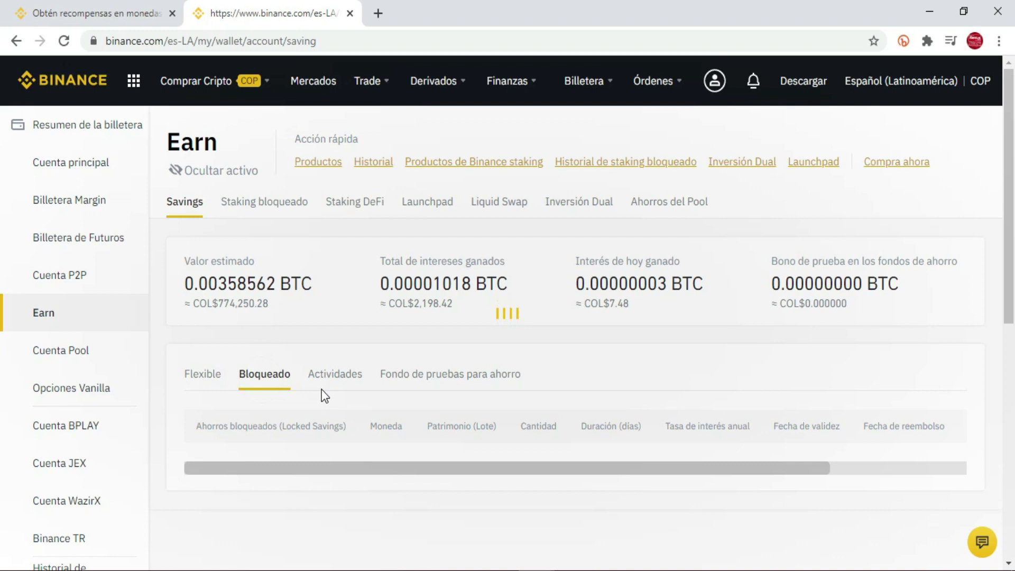
scroll(326, 394, down, 2)
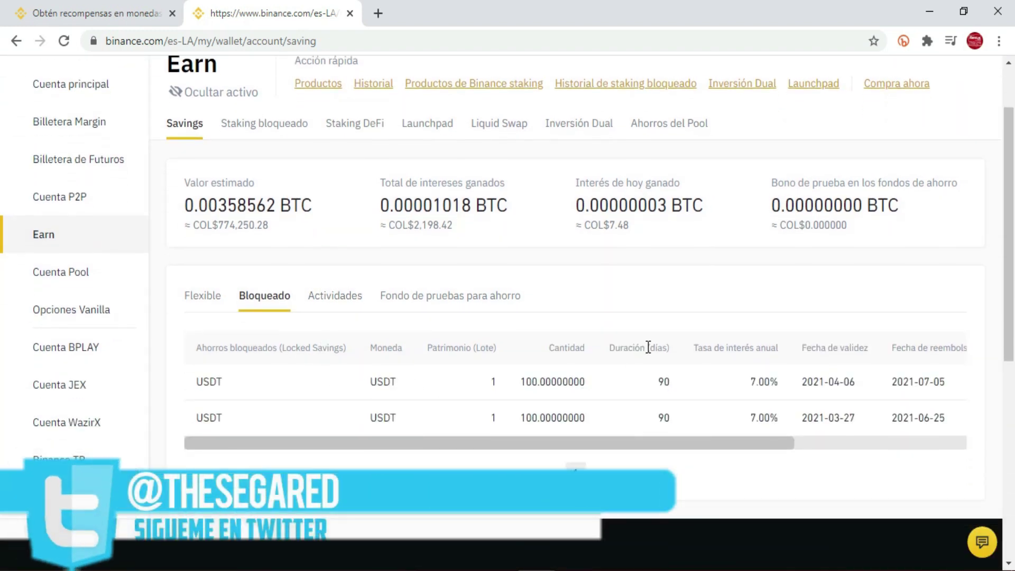
drag(801, 381, 947, 385)
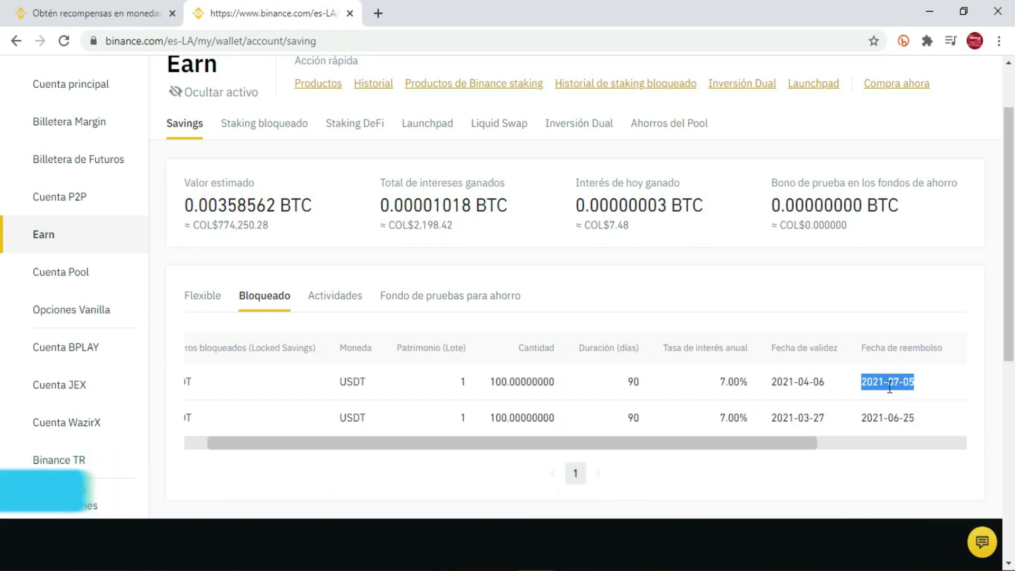
drag(771, 447, 670, 450)
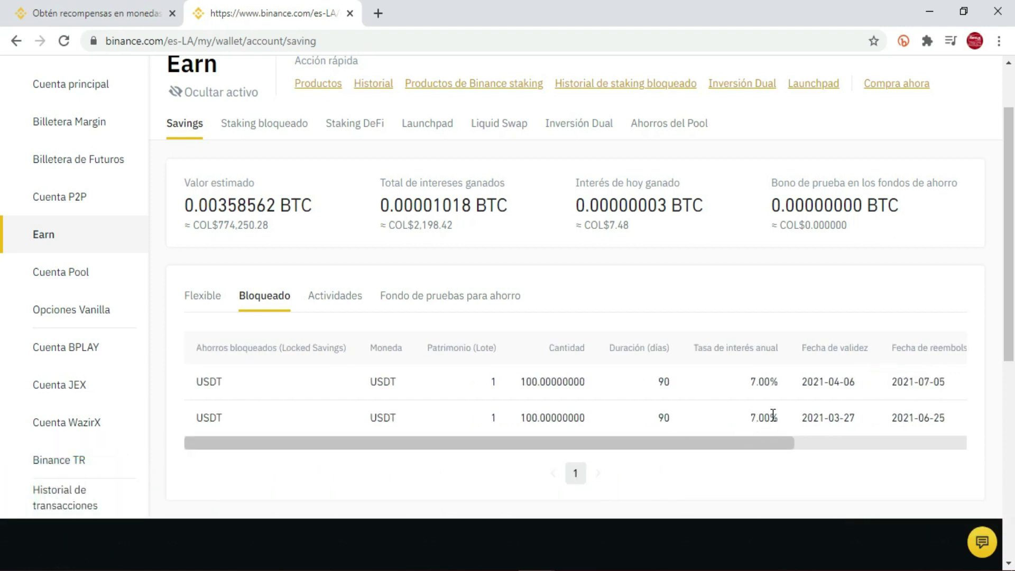
drag(856, 421, 826, 418)
click(798, 423)
drag(532, 381, 550, 381)
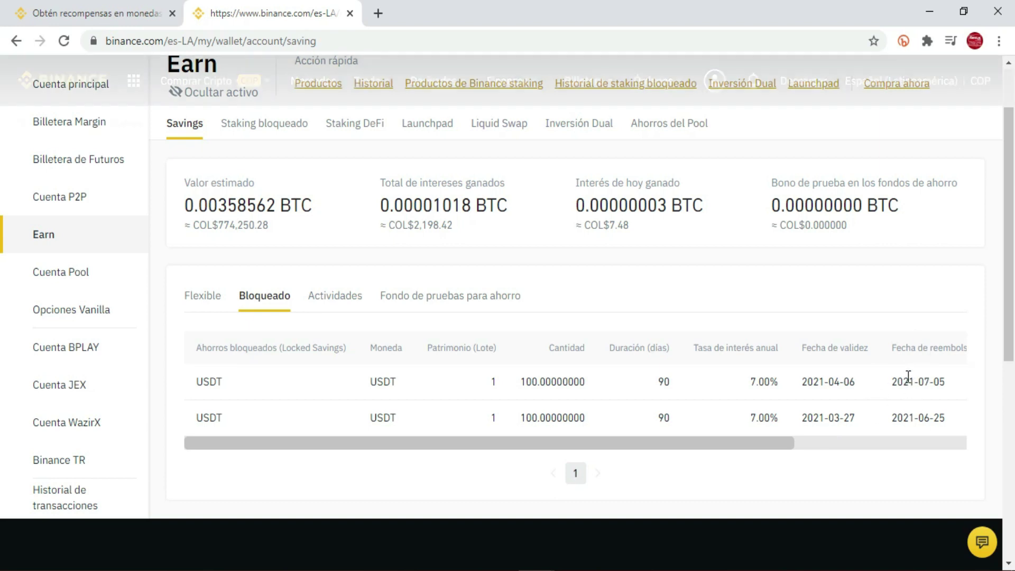
Step: Examine the interest, renewal and transfer columns of the locked USDT savings entries
scroll(786, 497, up, 2)
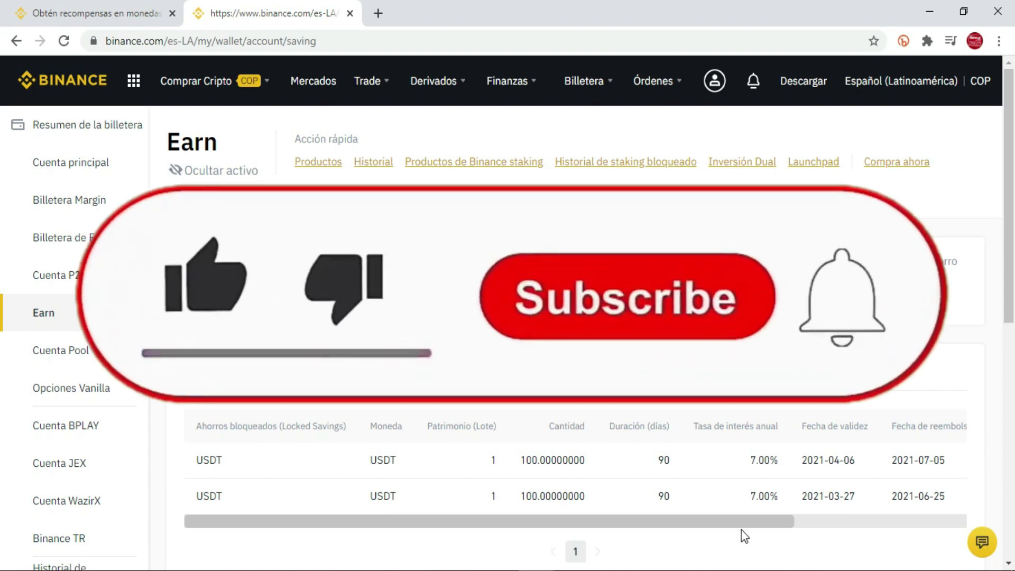
drag(741, 530, 915, 528)
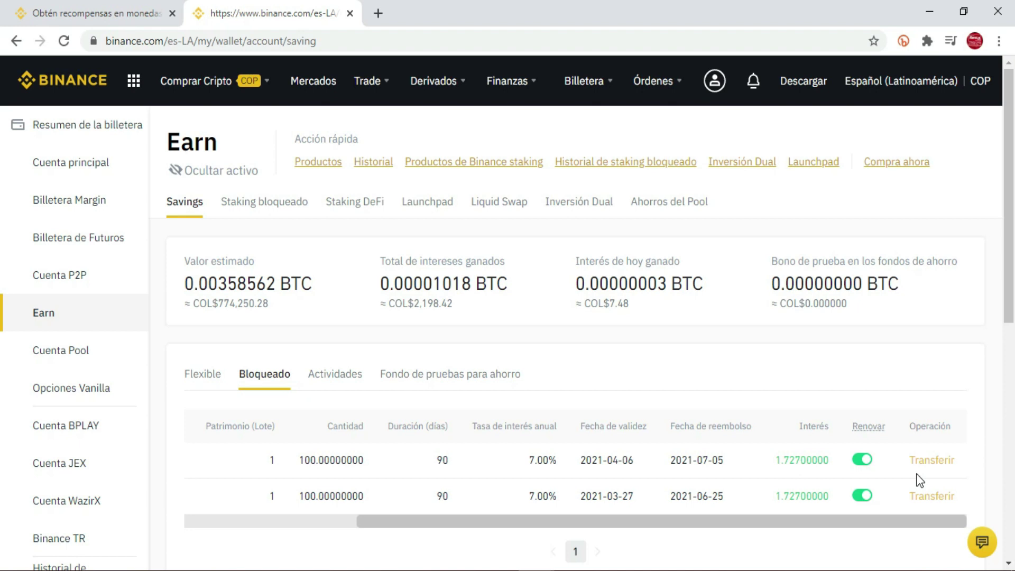
drag(426, 525, 253, 534)
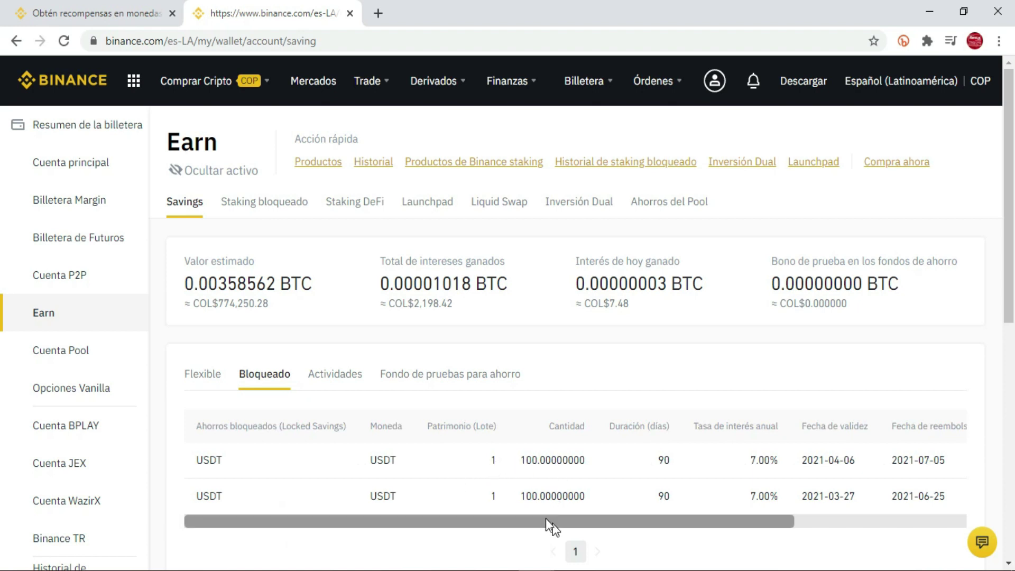
drag(598, 522, 826, 527)
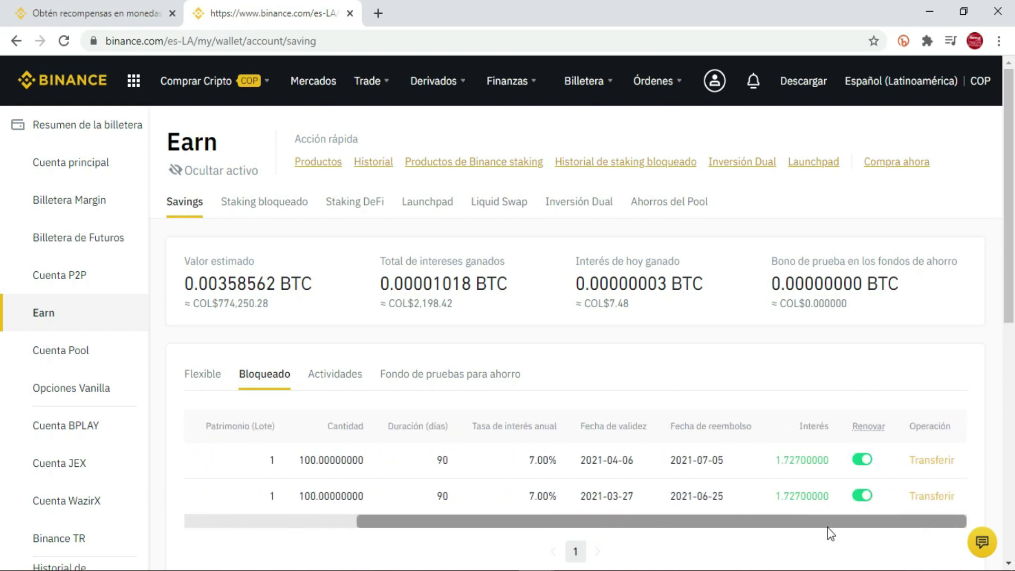
double_click(777, 460)
click(816, 460)
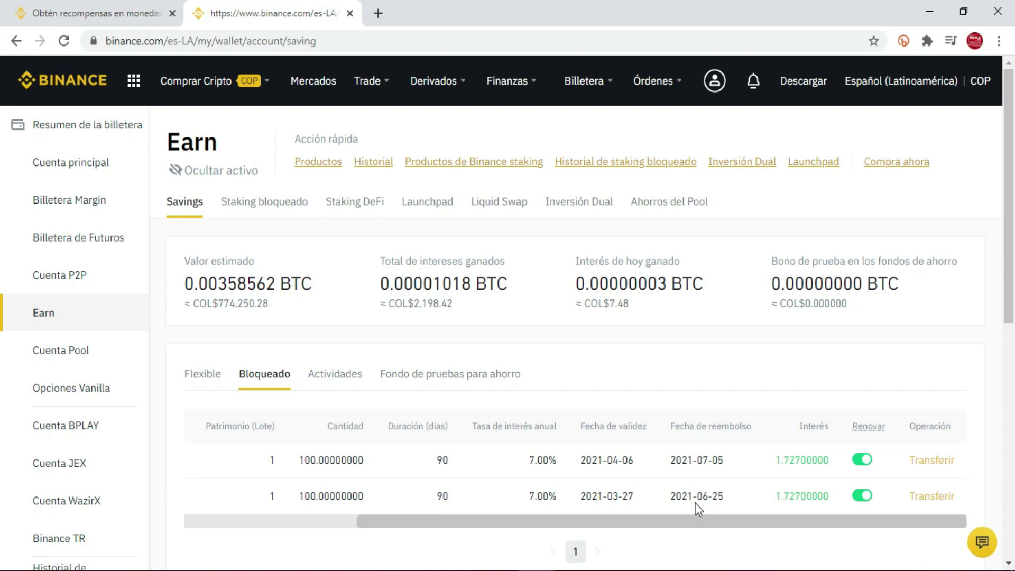
Step: Show the flexible savings holdings again and open the P2P account balance
click(217, 380)
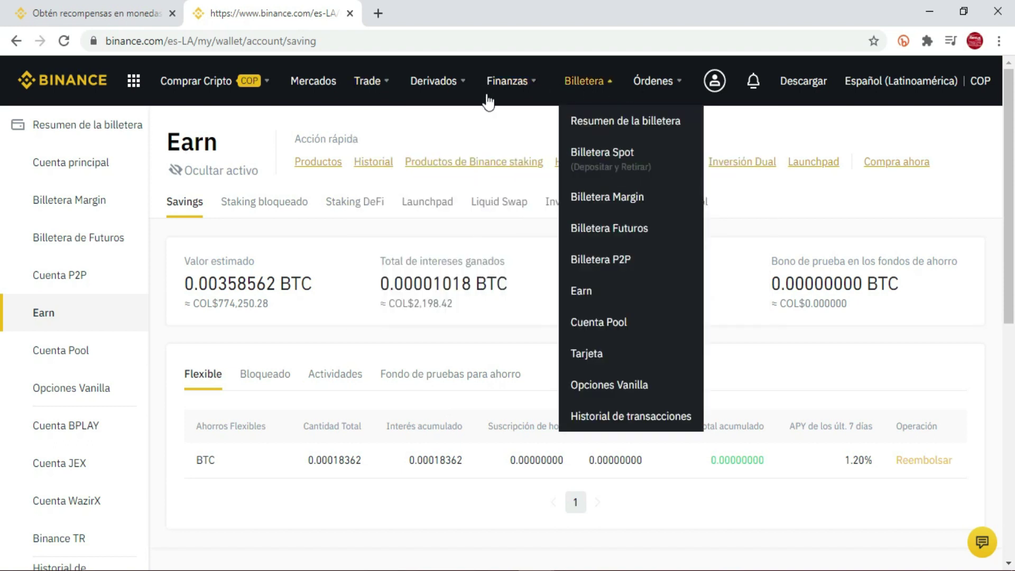
click(40, 279)
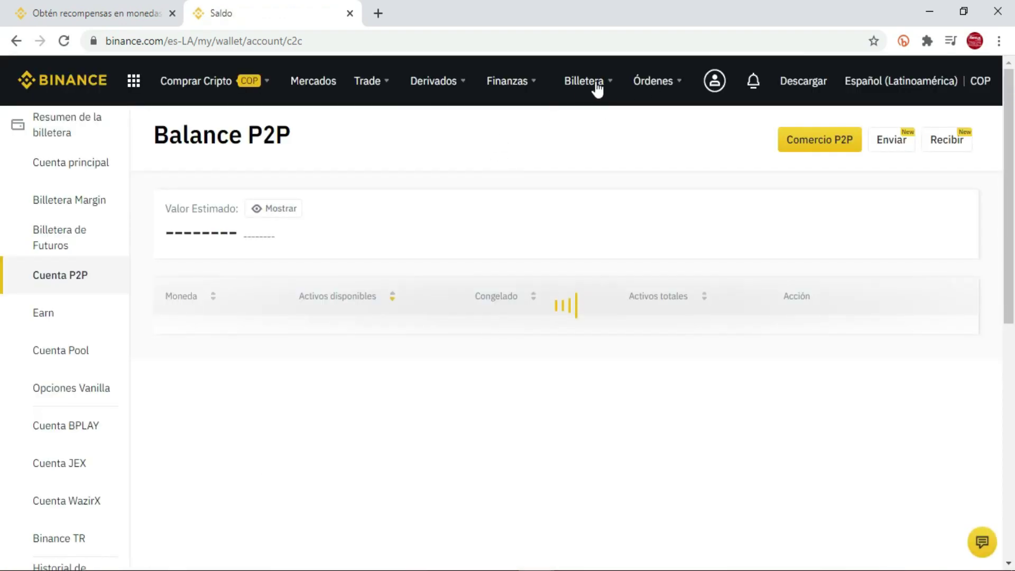
Step: Go to the Binance Earn page and open the transfer for USDT flexible savings
mouse_move(531, 90)
click(540, 118)
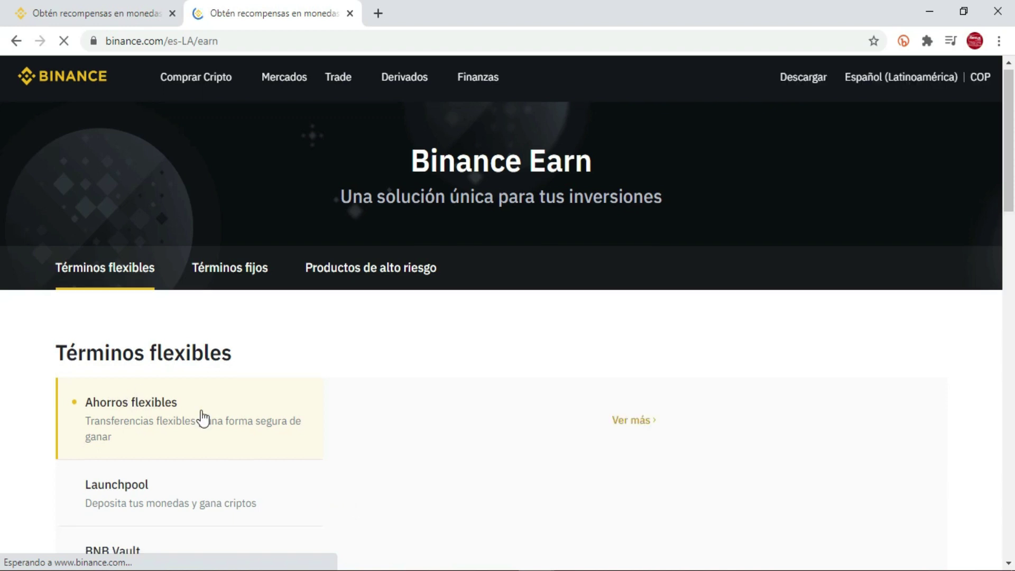
scroll(725, 304, down, 3)
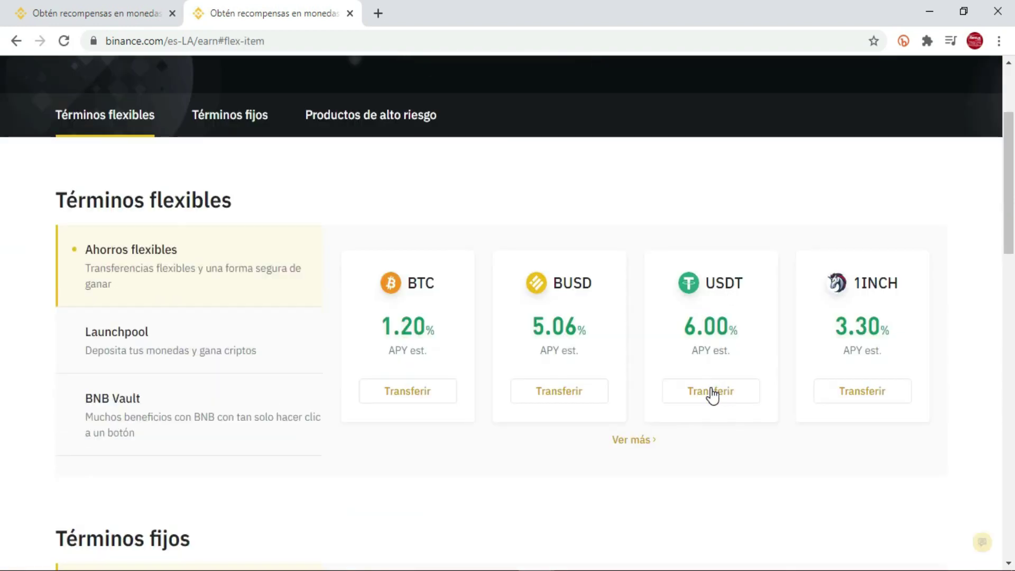
click(711, 391)
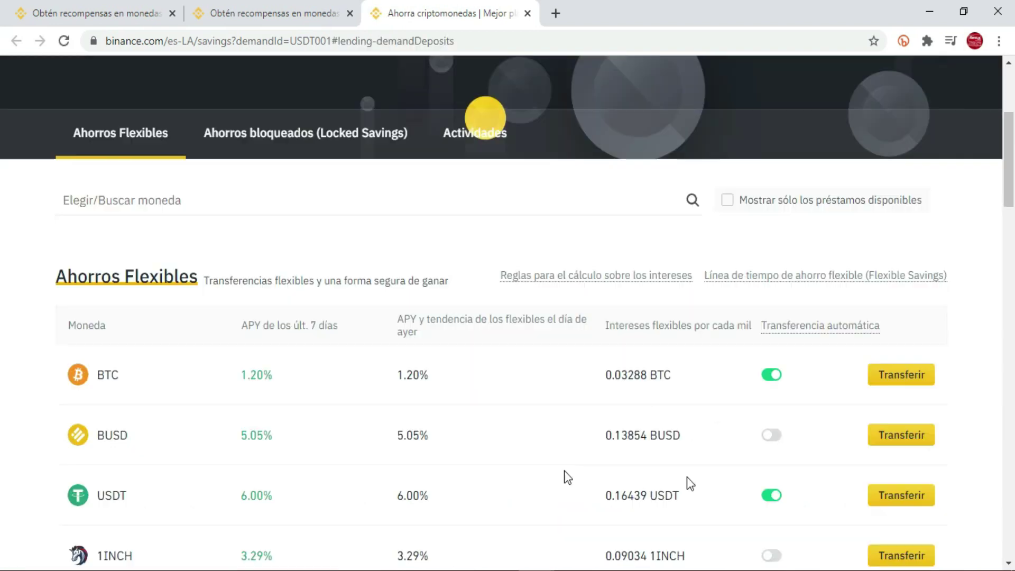
Step: Transfer the maximum available 12.93853398 USDT into flexible savings, accepting the Binance Savings service agreement
click(888, 497)
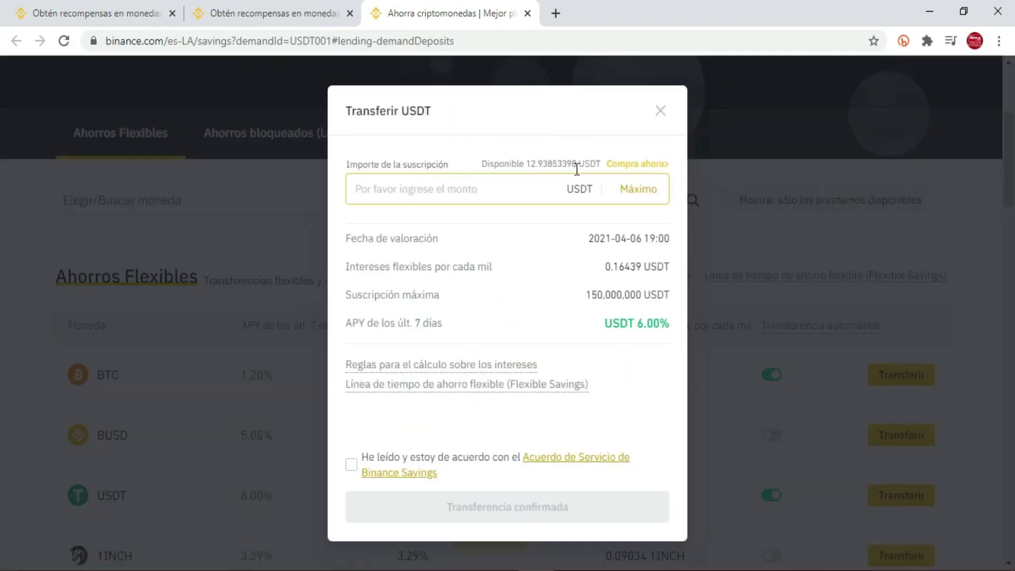
click(629, 194)
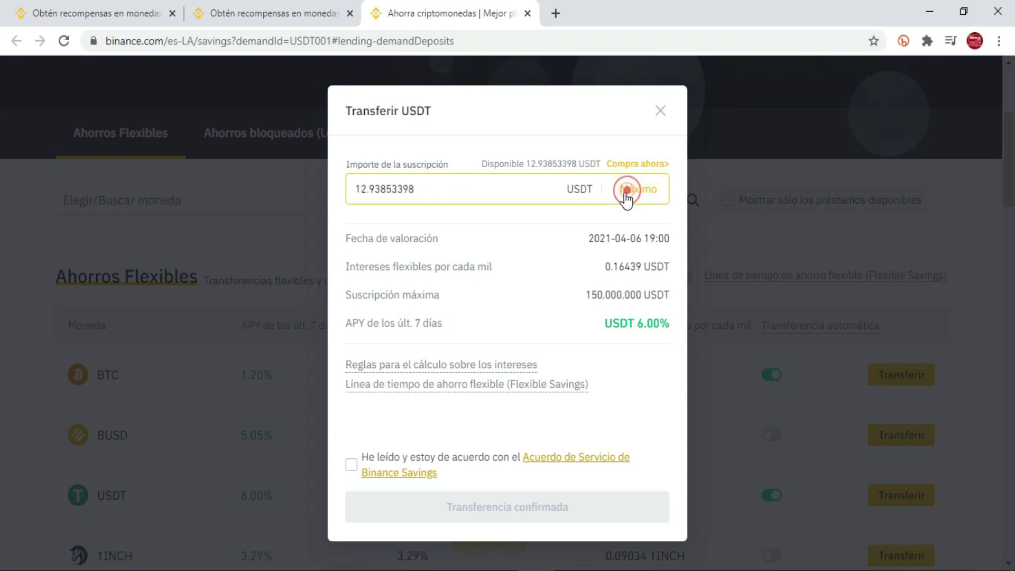
click(373, 193)
click(483, 192)
click(352, 464)
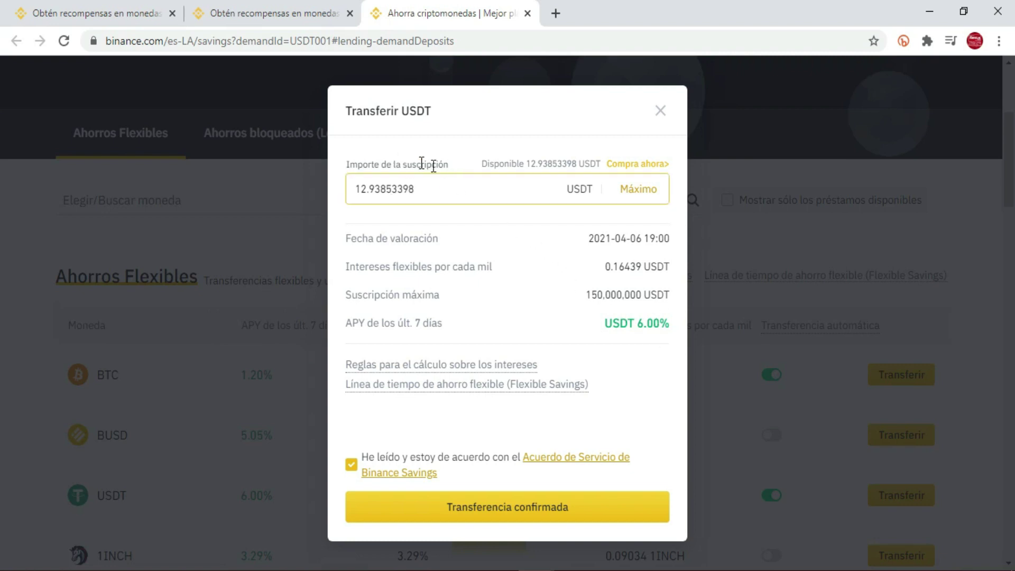
click(510, 512)
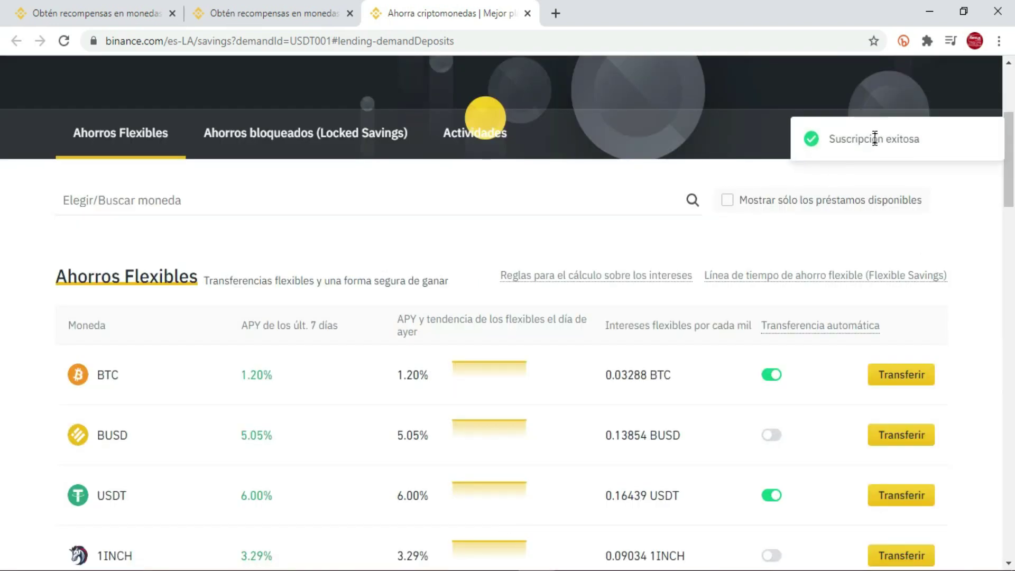
Step: Open the Earn wallet and examine the total amount and accumulated interest of the flexible USDT holding
scroll(643, 127, up, 5)
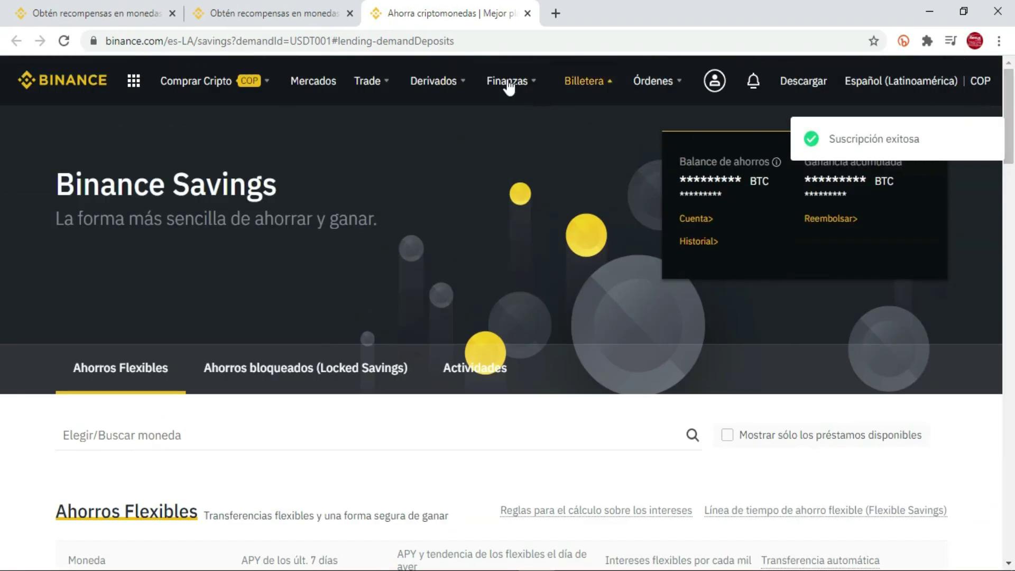
mouse_move(578, 86)
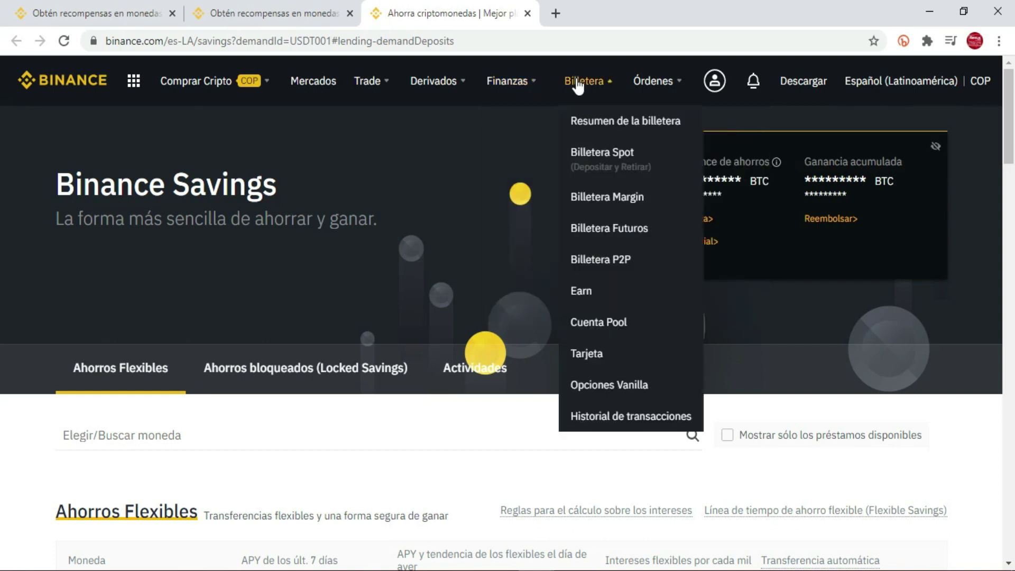
click(582, 287)
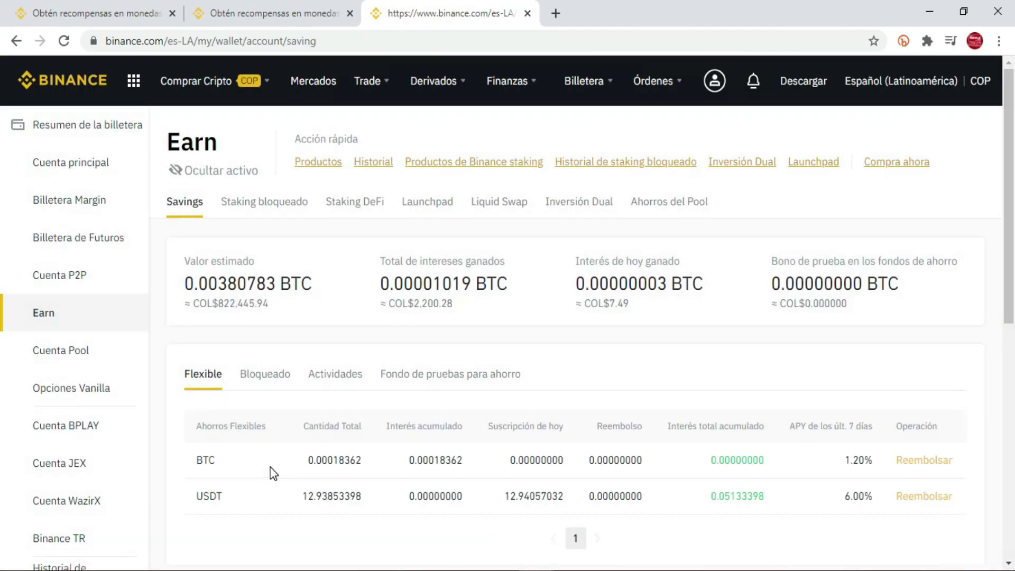
click(300, 499)
drag(339, 502, 468, 497)
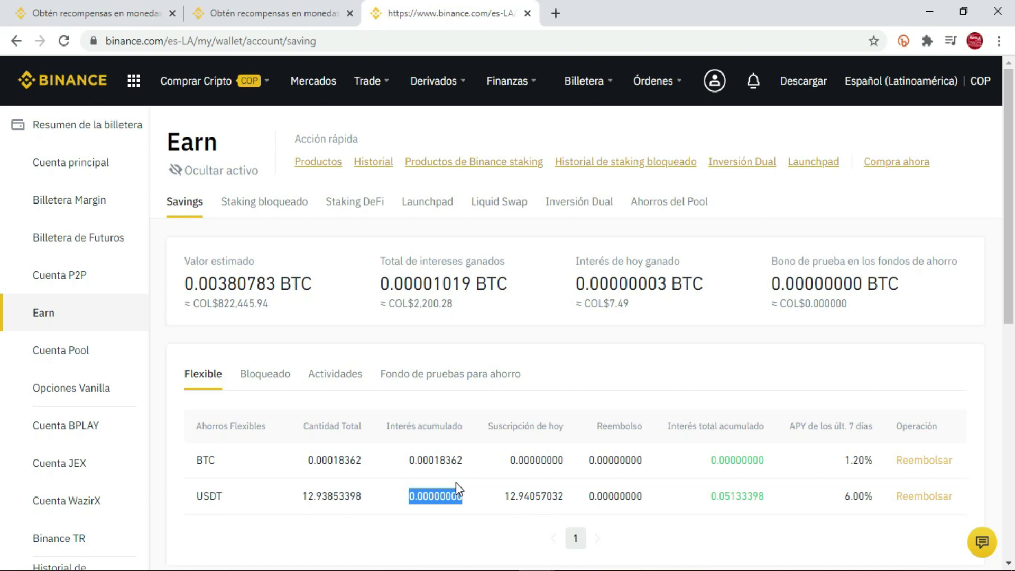
double_click(433, 487)
mouse_move(501, 85)
click(533, 118)
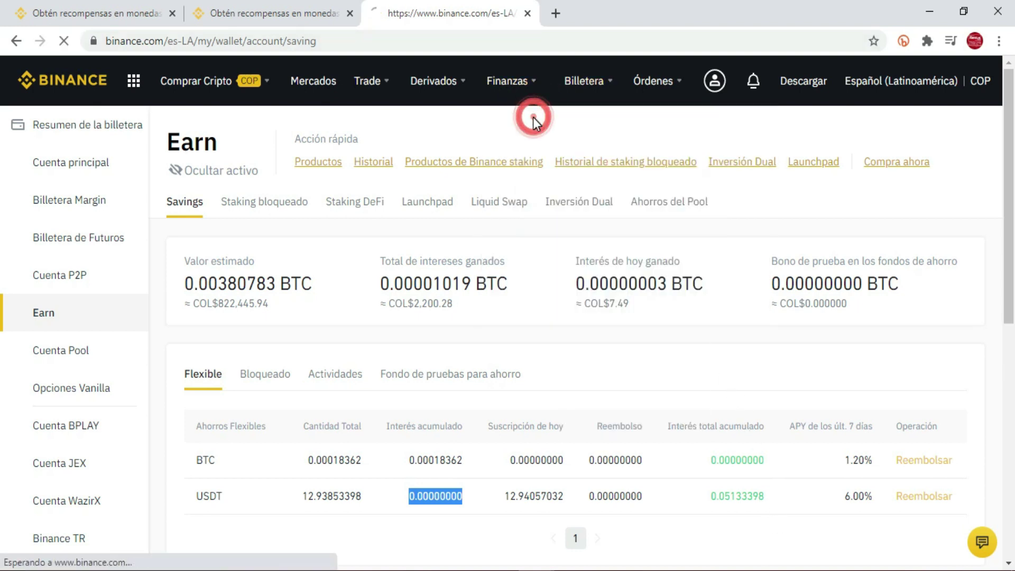
key(alt+Left)
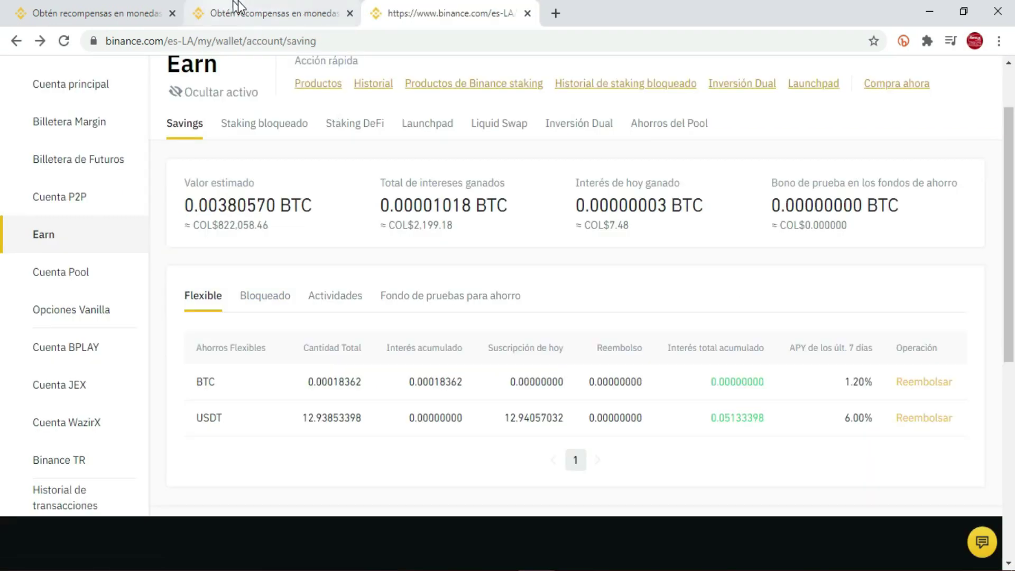
Step: Open USDT flexible savings from the Binance Earn page, dismiss the transfer form to check automatic transfer, and return to the Earn wallet
click(236, 7)
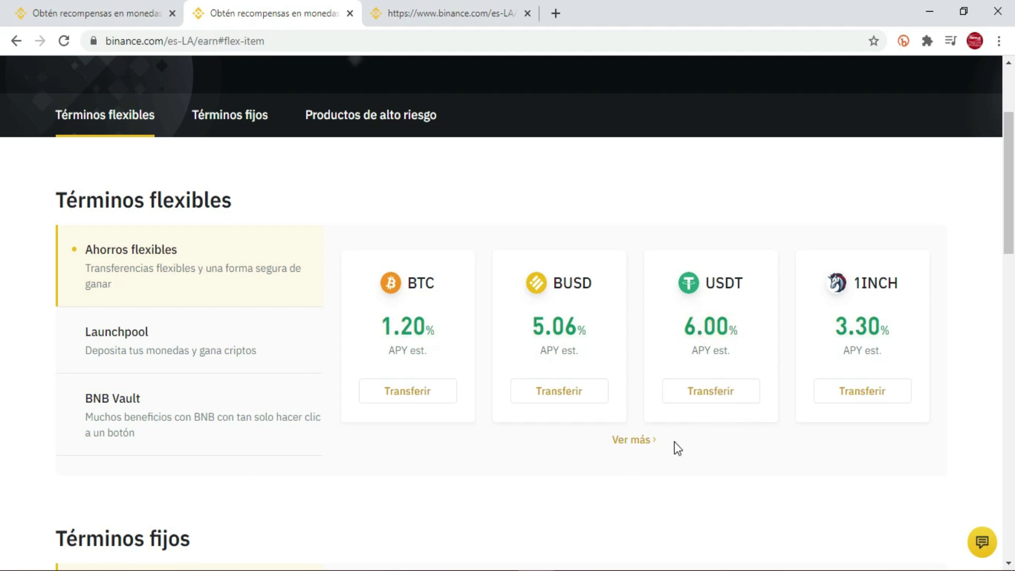
click(711, 392)
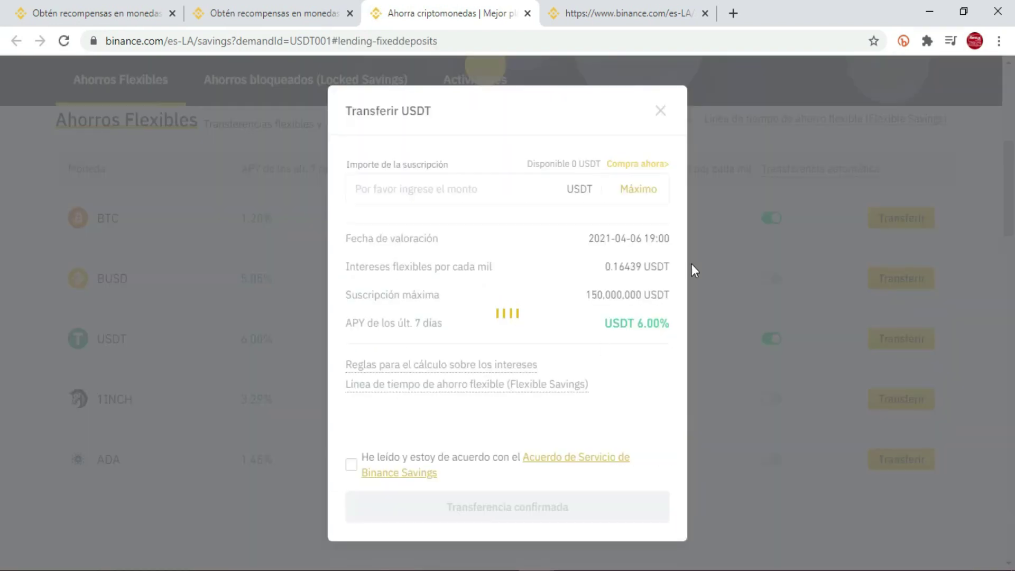
click(661, 110)
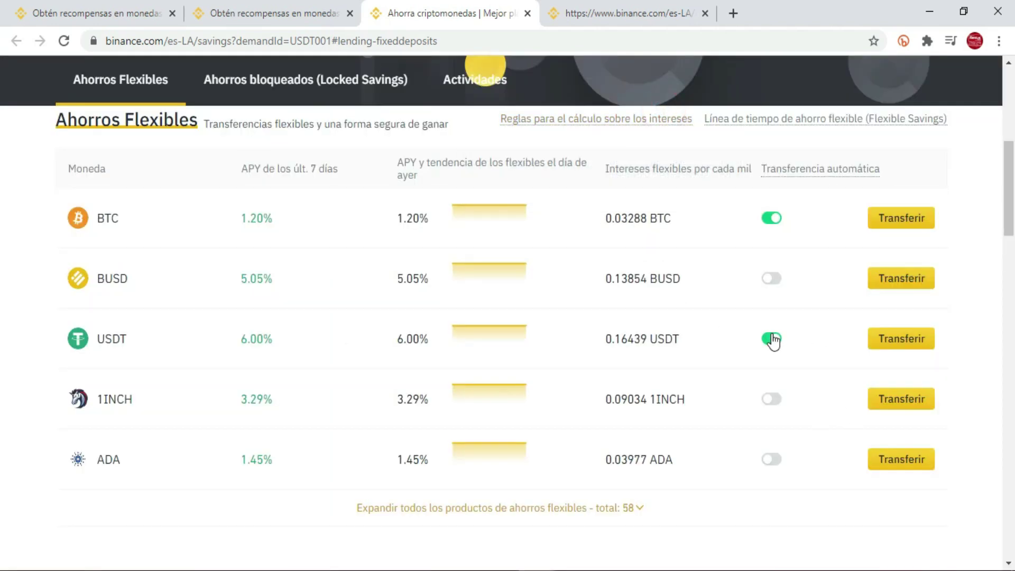
click(621, 12)
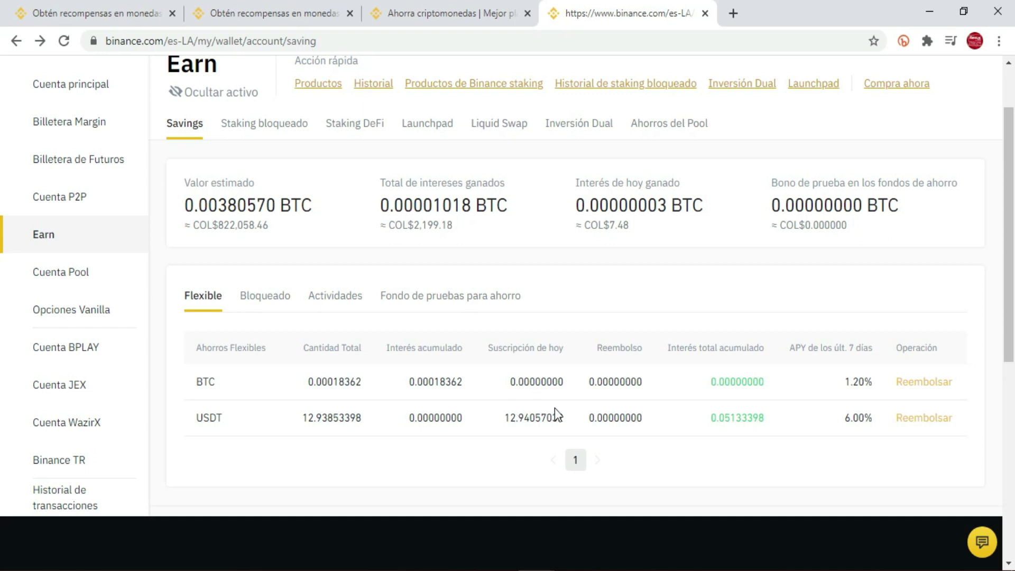